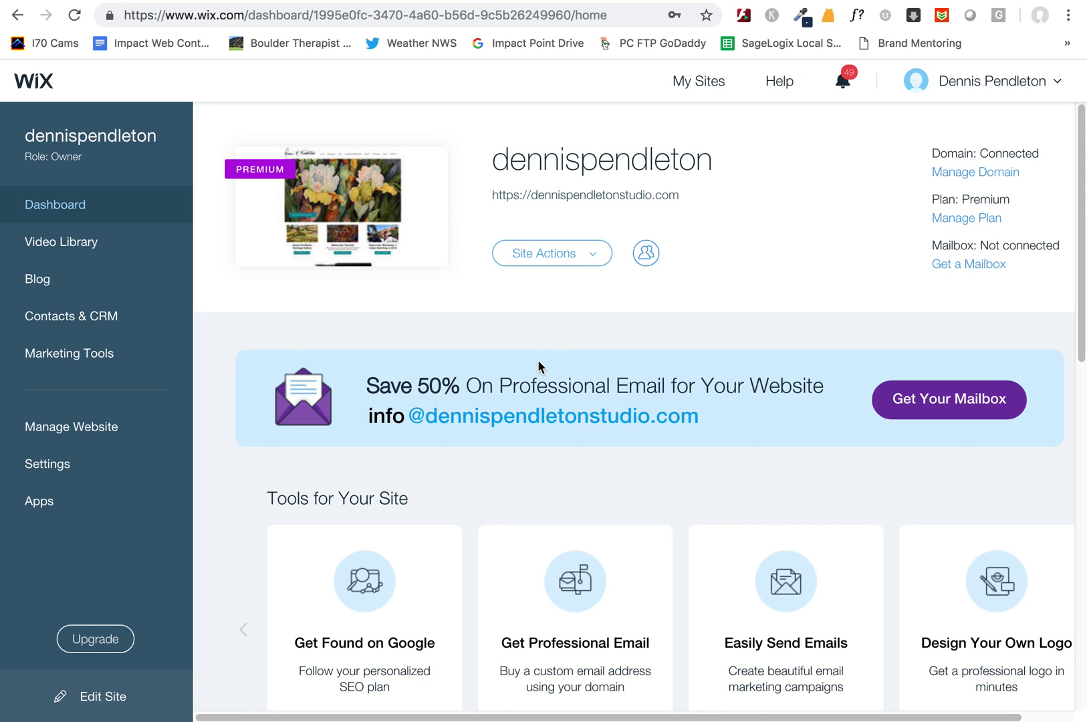
Step: Launch the site in the Wix Editor from the Site Actions menu with Edit Site
{"action": "left_click", "coordinate": [597, 258]}
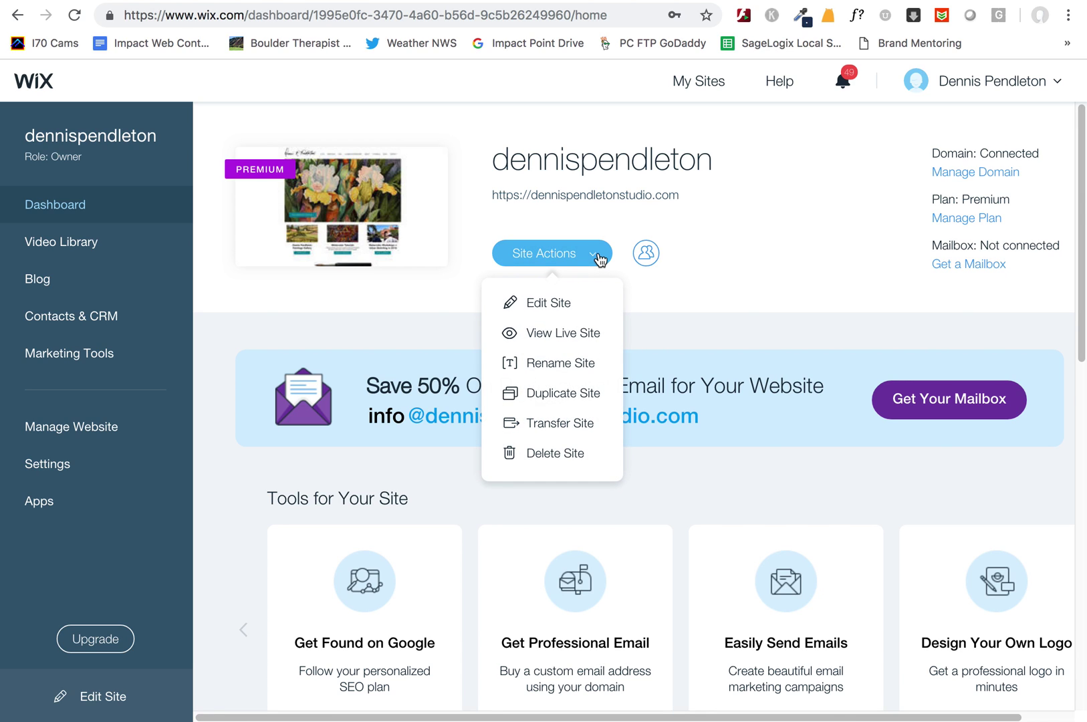
{"action": "left_click", "coordinate": [559, 312]}
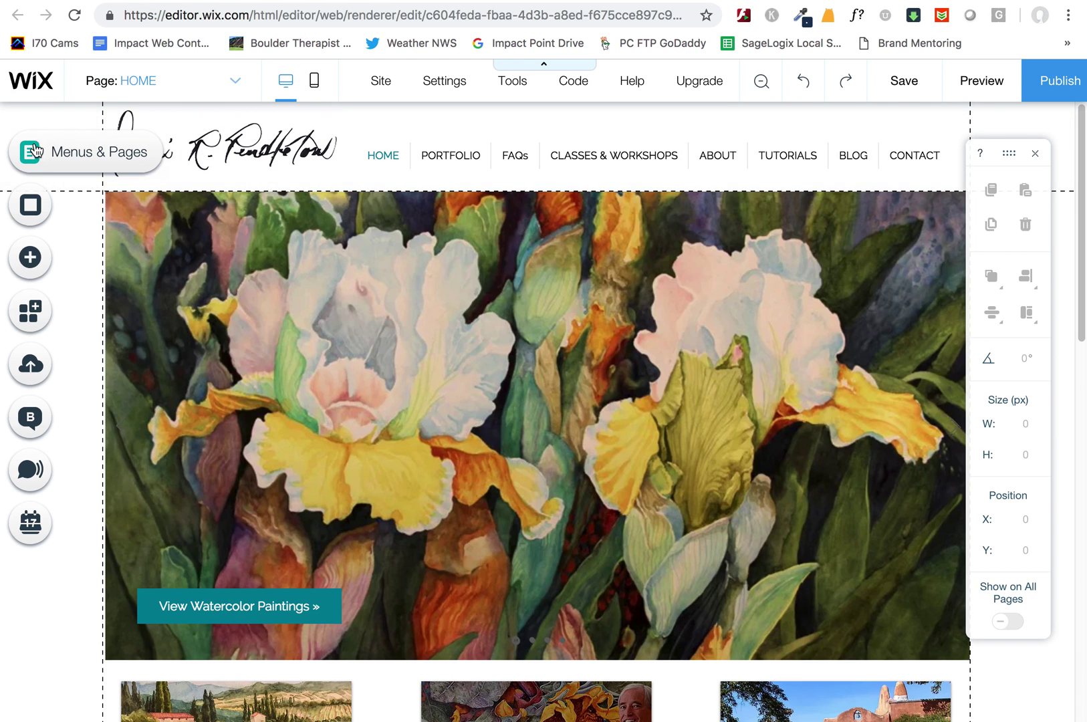
Step: Switch the editor from the HOME page to the Class Demo Paintings page
{"action": "left_click", "coordinate": [215, 91]}
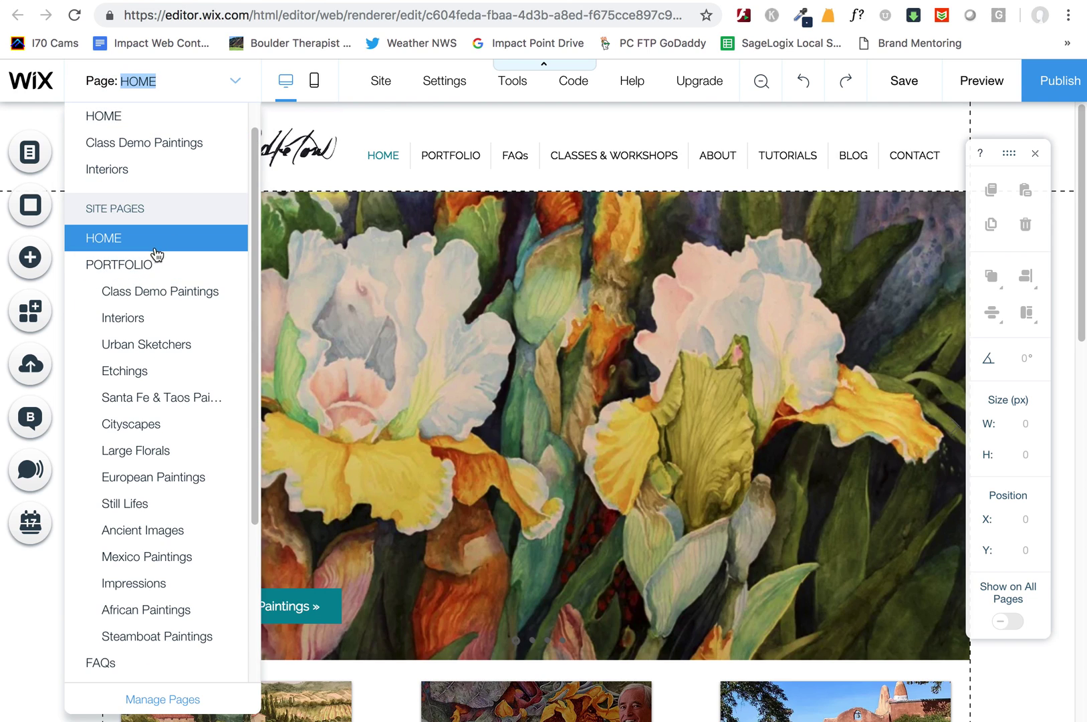
{"action": "left_click", "coordinate": [162, 300]}
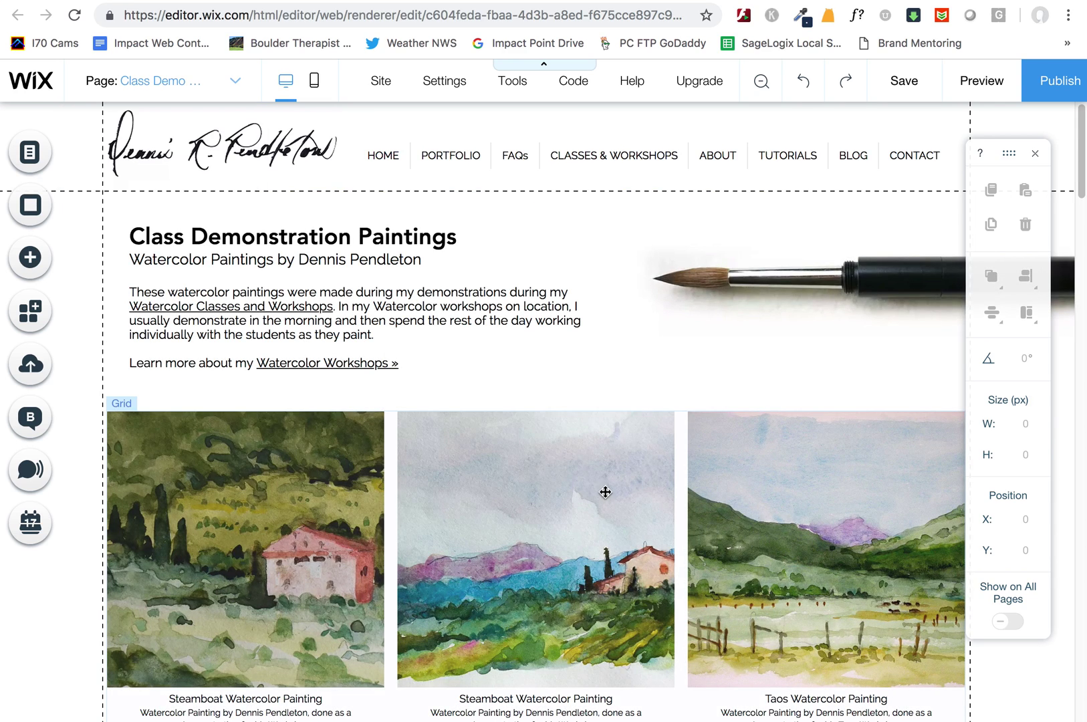
{"action": "left_click", "coordinate": [604, 492]}
{"action": "scroll", "coordinate": [598, 499], "scroll_direction": "down", "scroll_amount": 1}
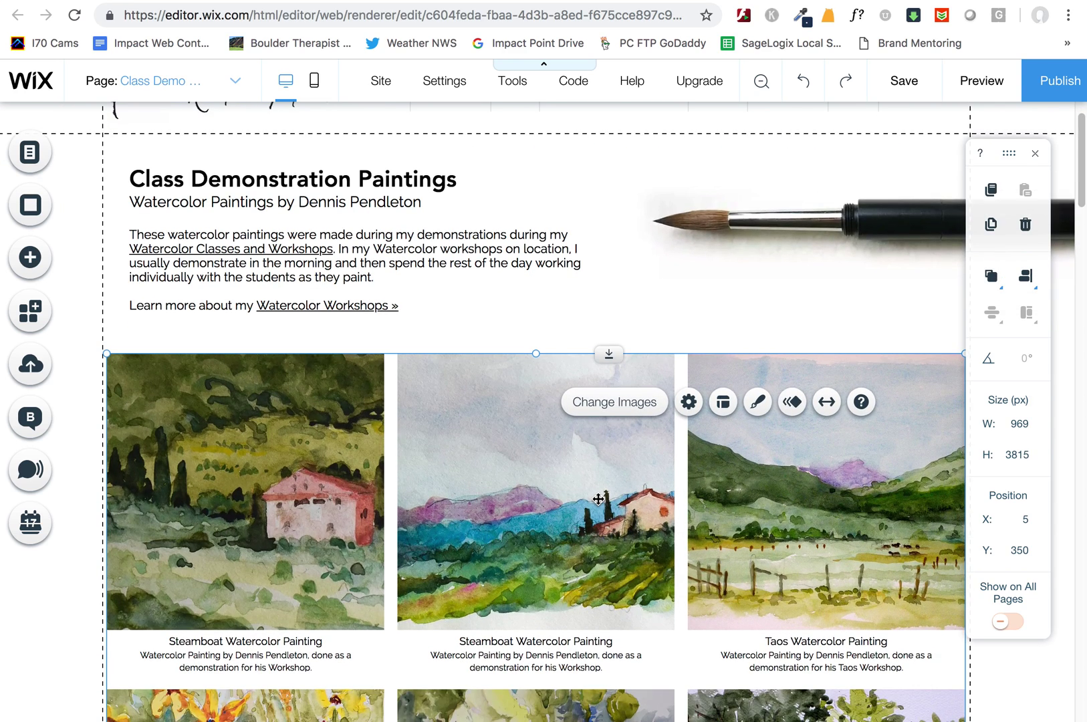
{"action": "left_click", "coordinate": [141, 83]}
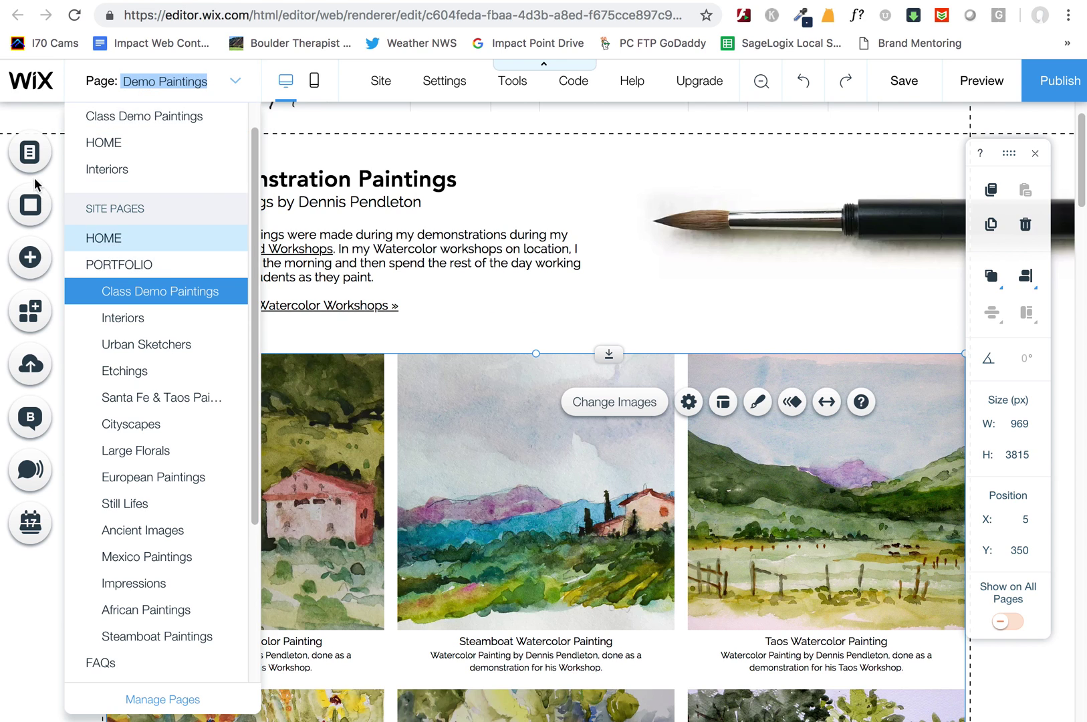
{"action": "left_click", "coordinate": [29, 153]}
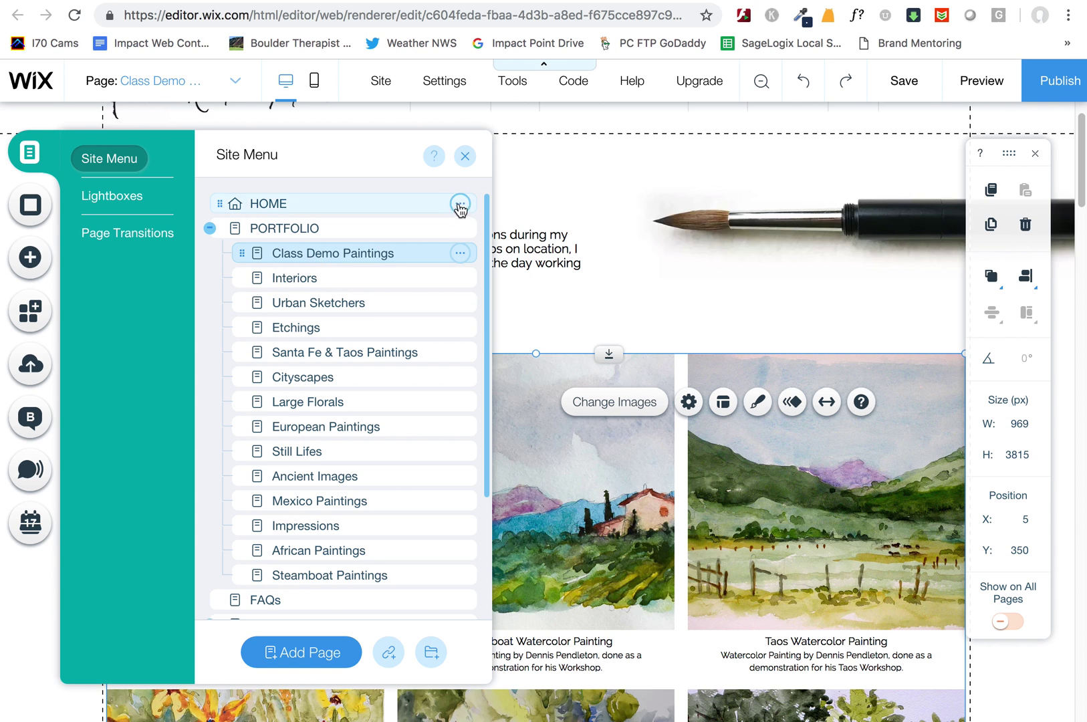
{"action": "left_click", "coordinate": [466, 158]}
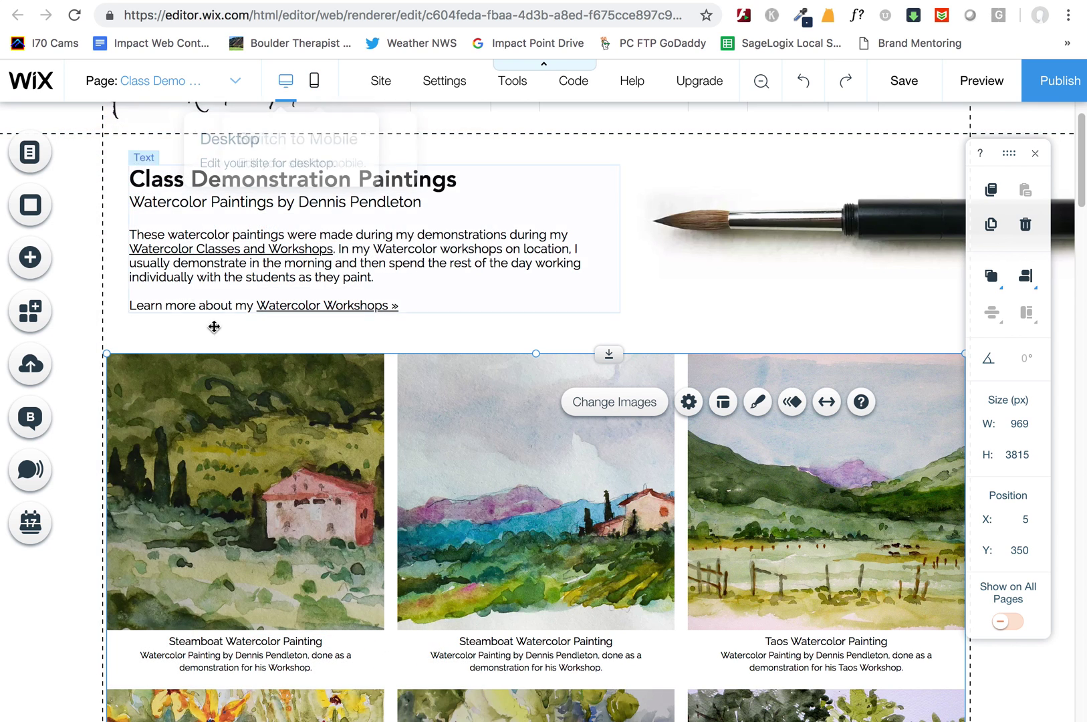
{"action": "scroll", "coordinate": [817, 204], "scroll_direction": "up", "scroll_amount": 1}
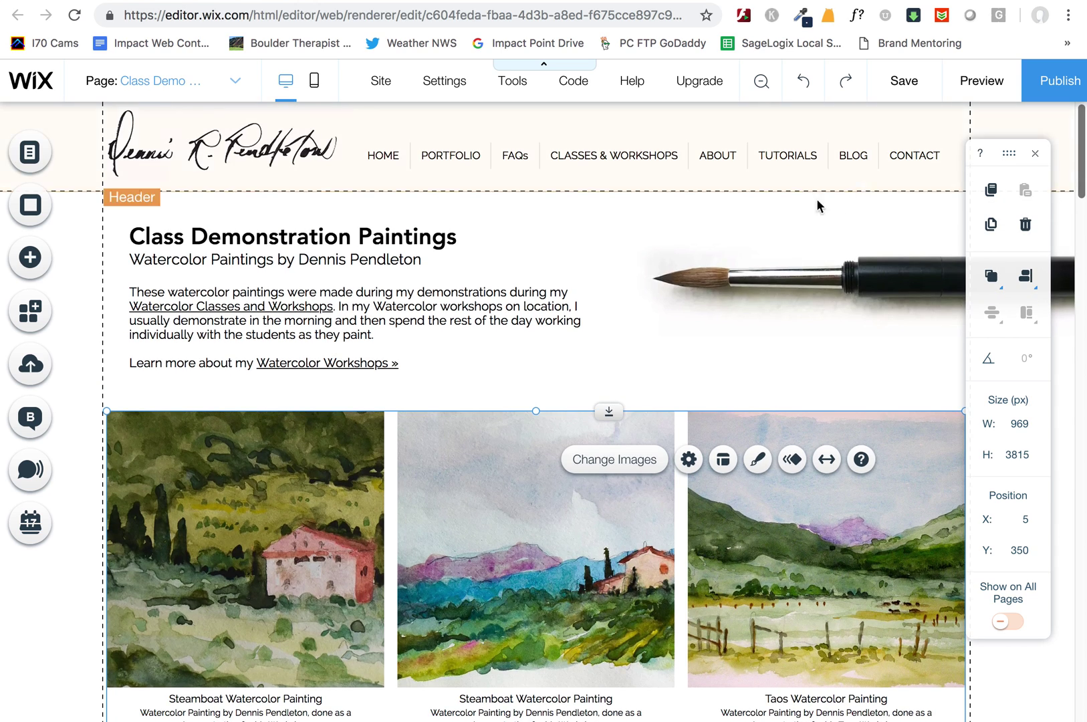
{"action": "left_click", "coordinate": [374, 321]}
{"action": "double_click", "coordinate": [374, 321]}
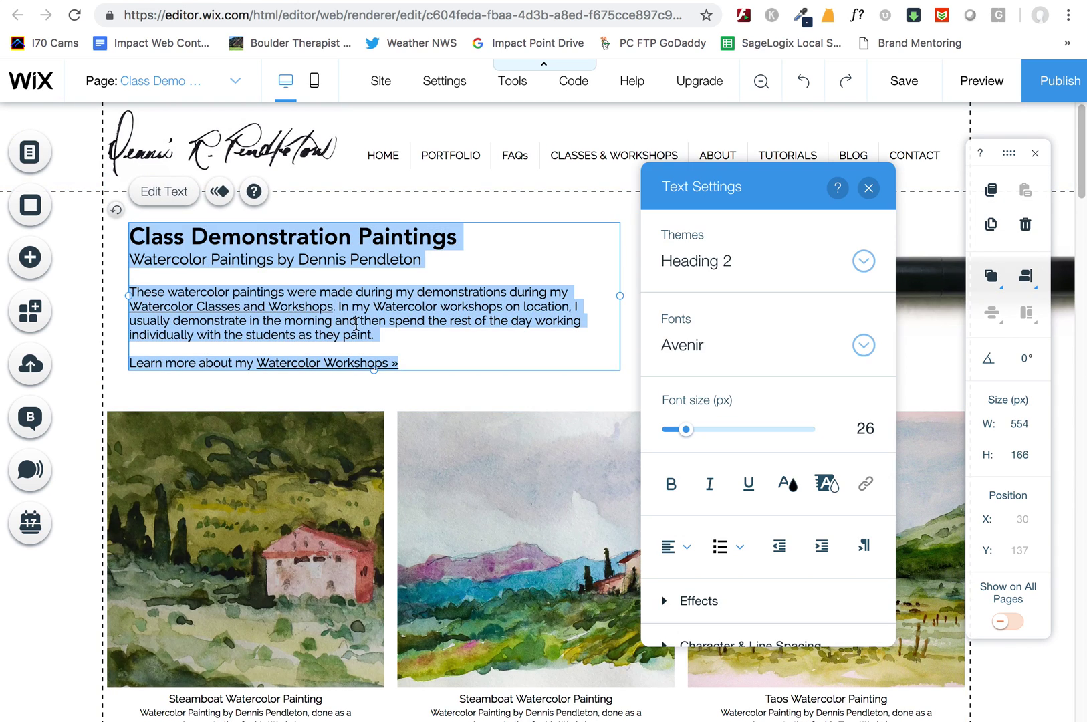
{"action": "left_click_drag", "start_coordinate": [423, 306], "coordinate": [372, 302]}
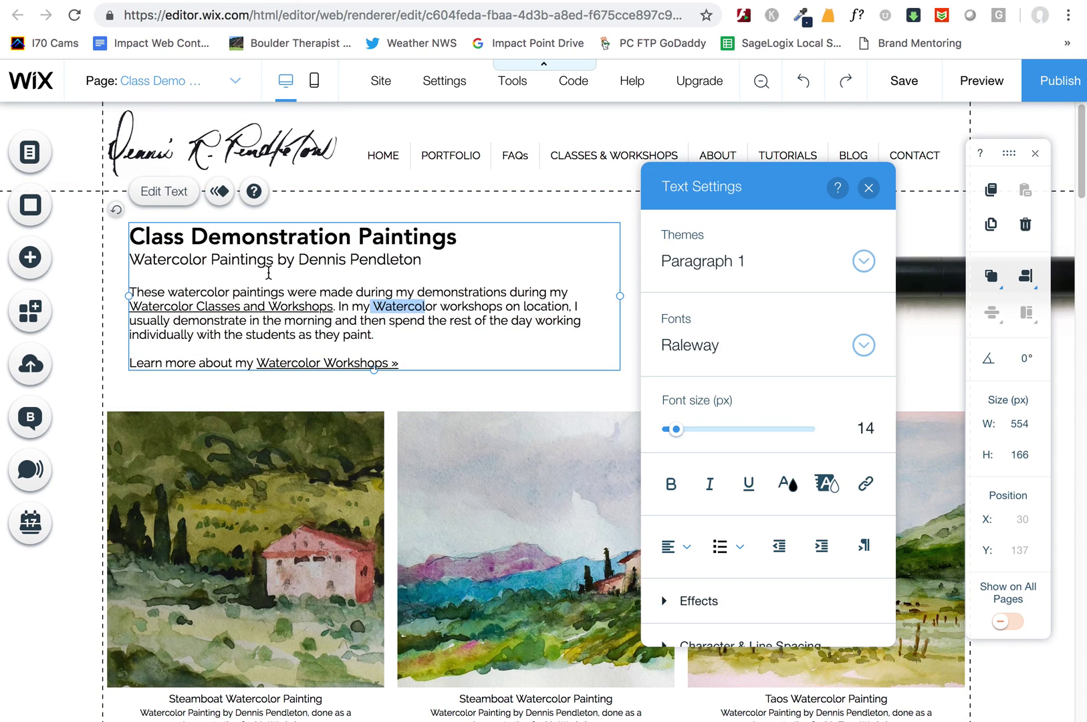
{"action": "left_click", "coordinate": [501, 554]}
{"action": "scroll", "coordinate": [500, 557], "scroll_direction": "down", "scroll_amount": 1}
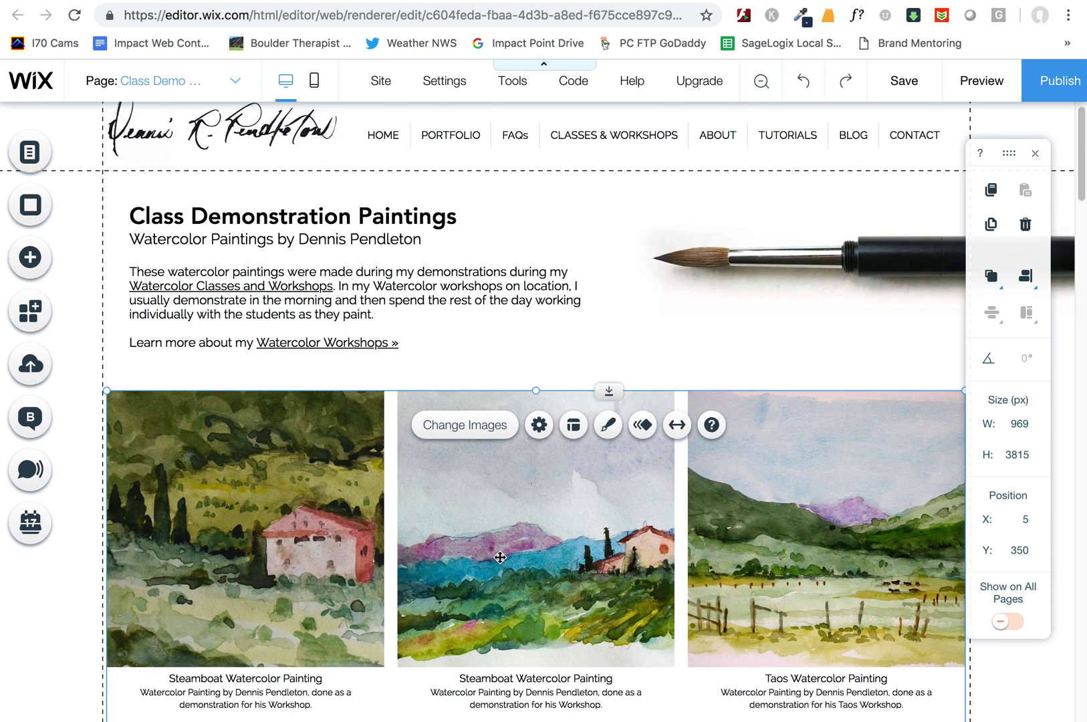
{"action": "scroll", "coordinate": [500, 556], "scroll_direction": "down", "scroll_amount": 3}
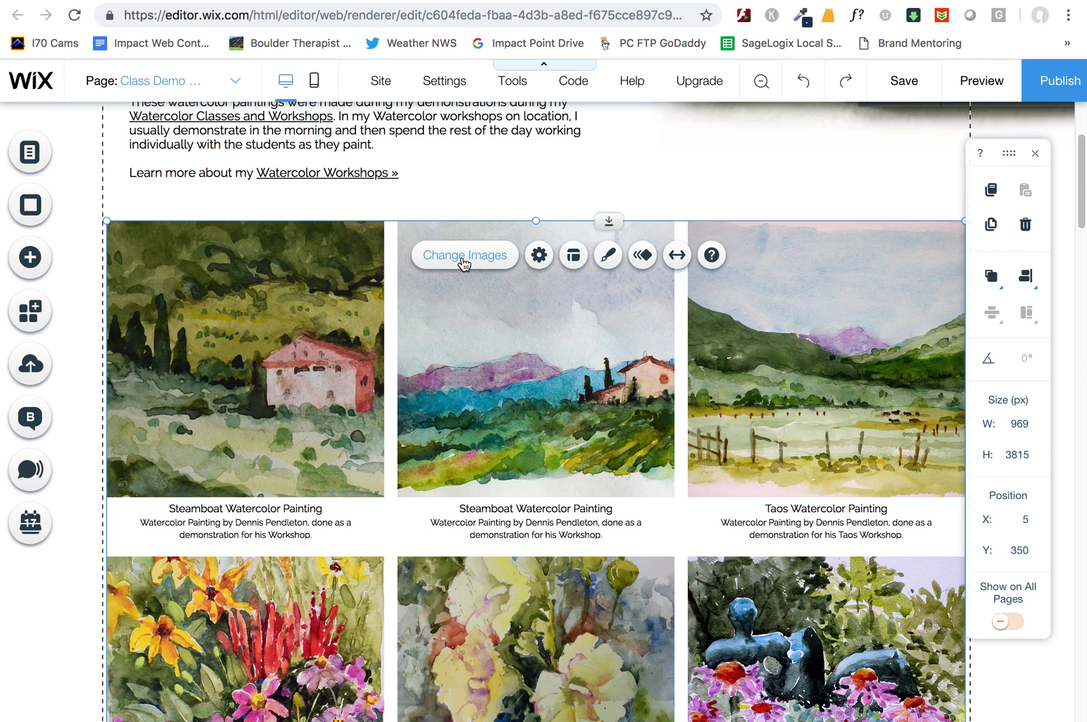
Step: Review the gallery's five images in the organizer, then start adding a link to the Steamboat painting
{"action": "left_click", "coordinate": [463, 257]}
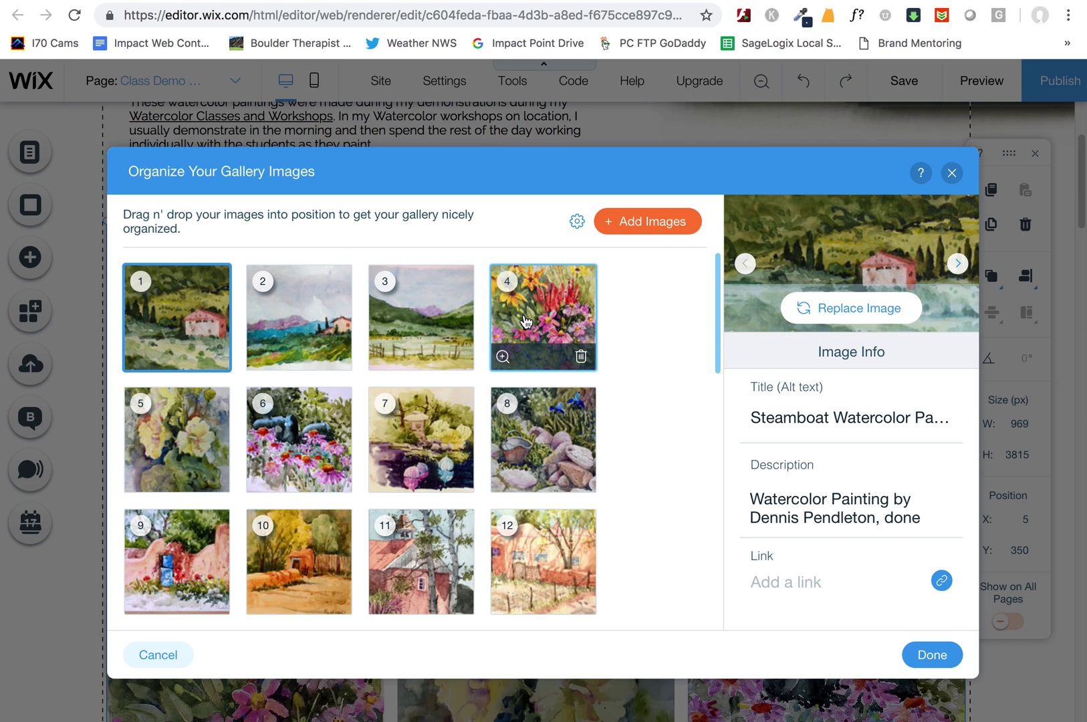
{"action": "left_click", "coordinate": [283, 319]}
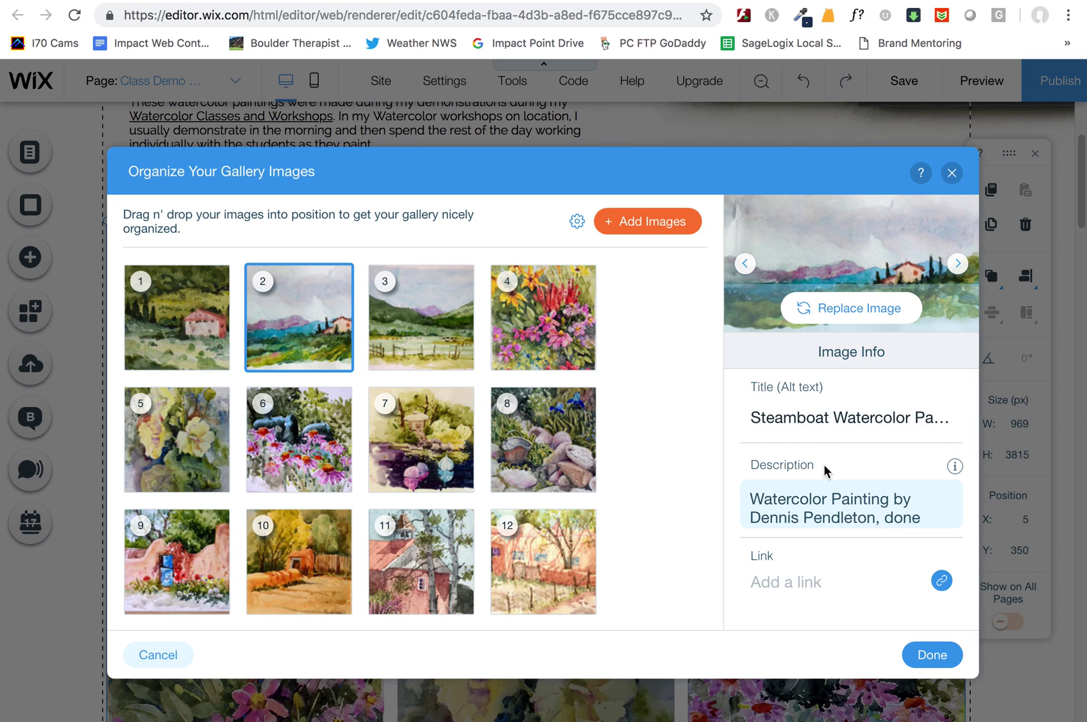
{"action": "left_click", "coordinate": [418, 316]}
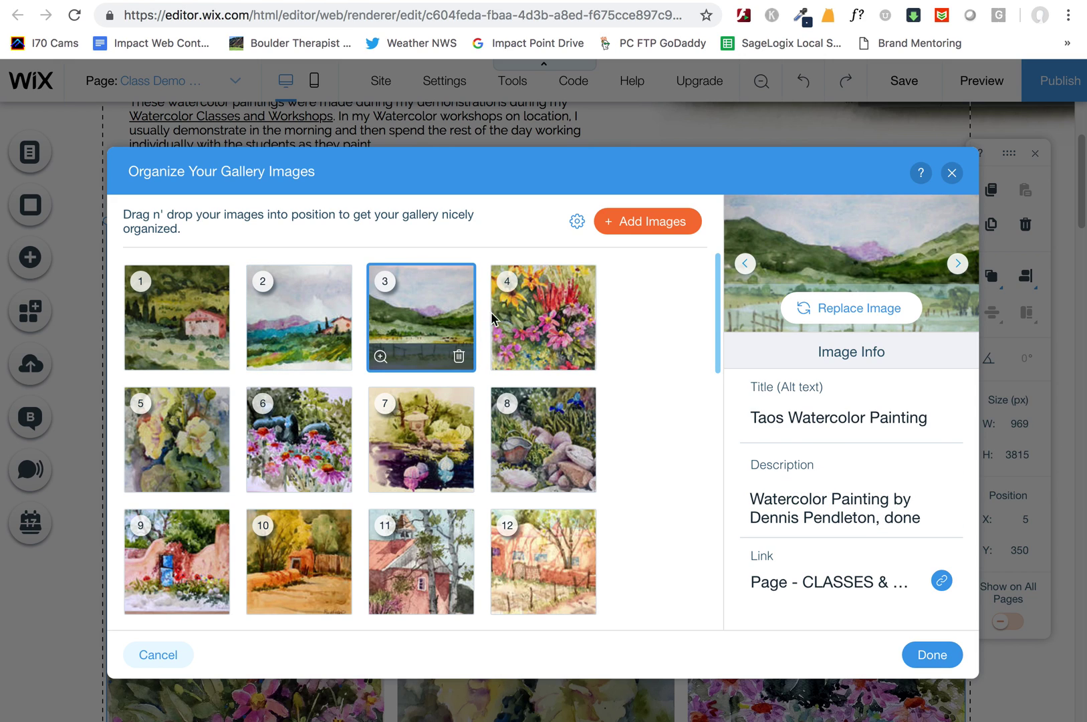
{"action": "left_click", "coordinate": [535, 323]}
{"action": "left_click", "coordinate": [175, 438]}
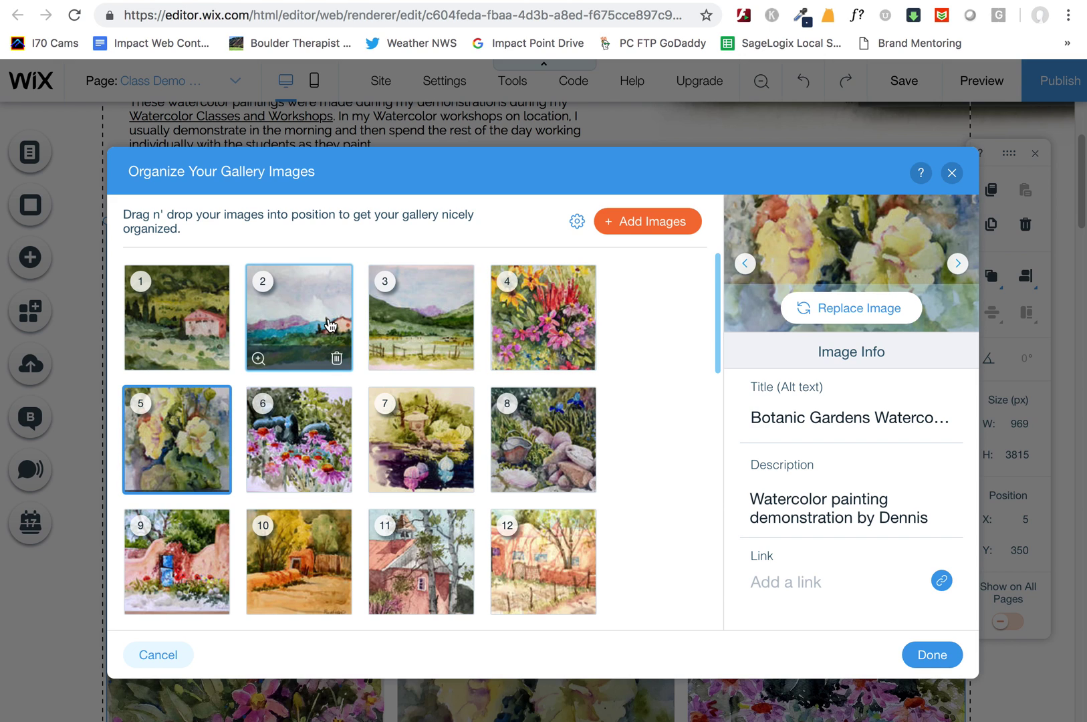
{"action": "left_click", "coordinate": [327, 325]}
{"action": "left_click", "coordinate": [432, 315]}
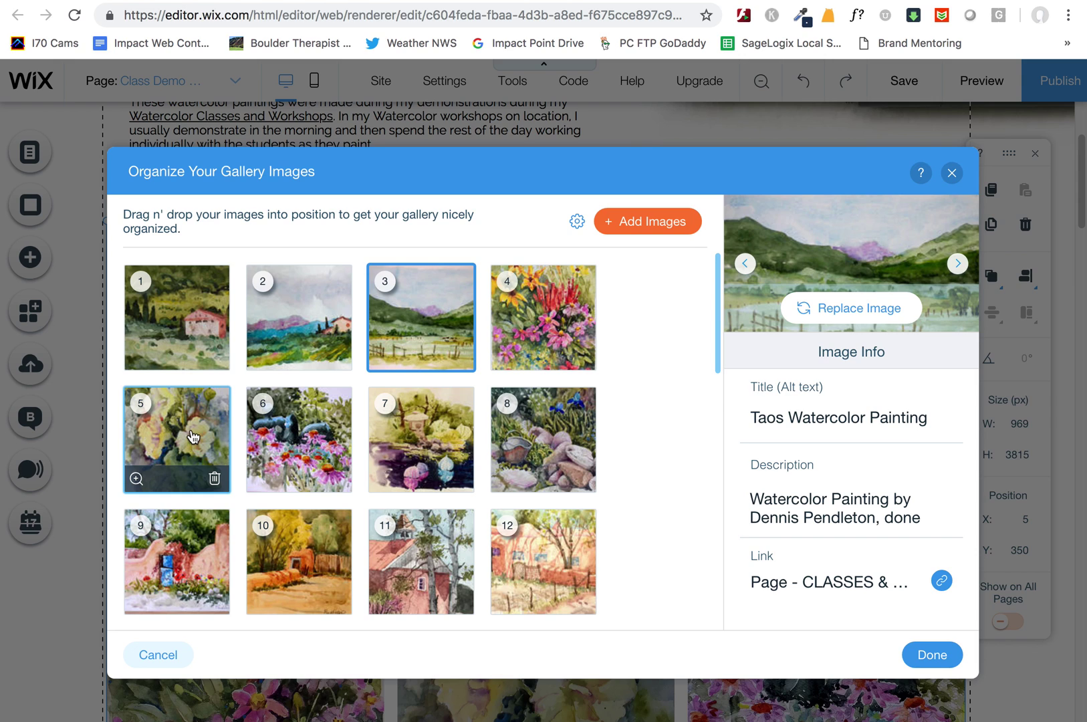
{"action": "left_click", "coordinate": [177, 317]}
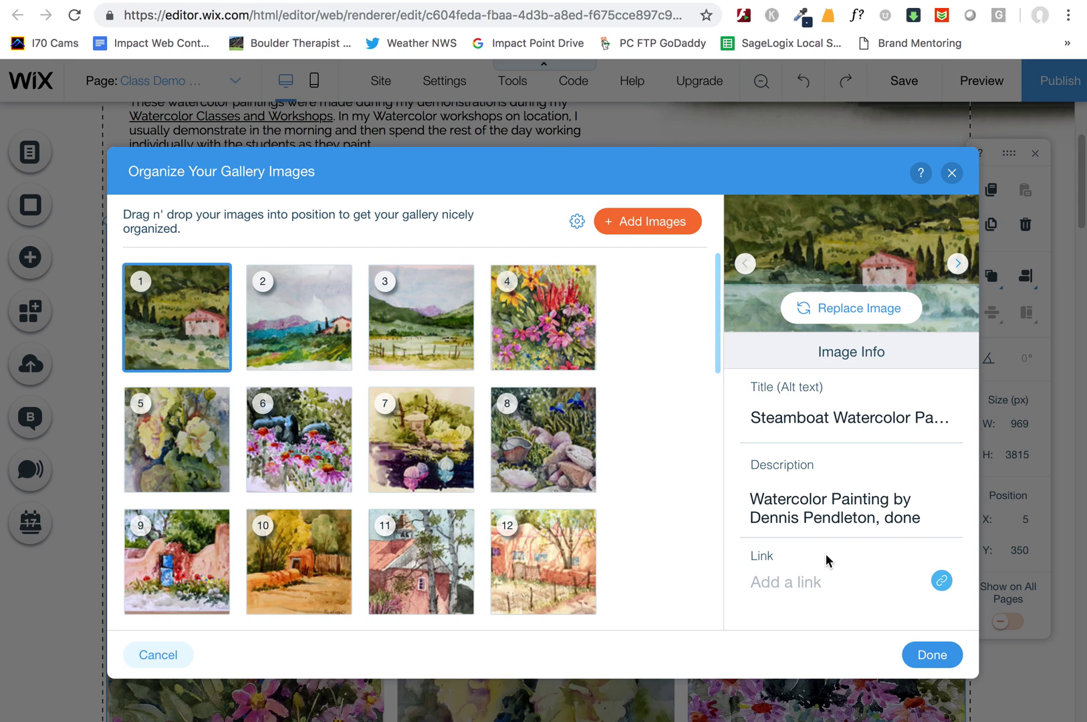
{"action": "left_click", "coordinate": [812, 583]}
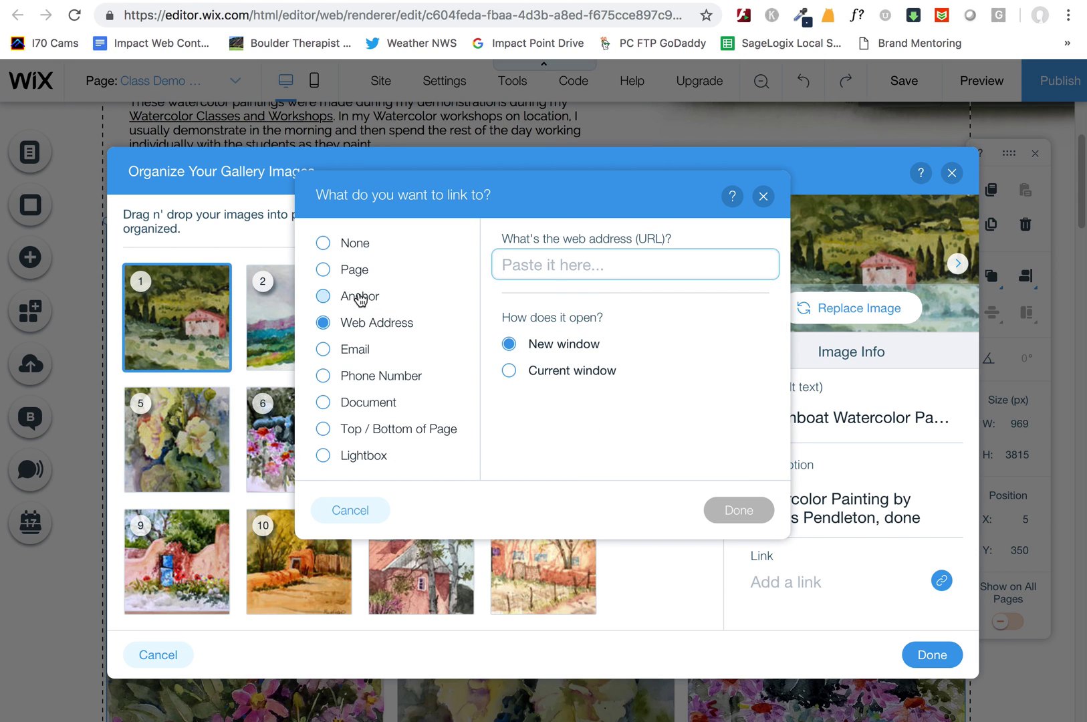
Step: Link the Steamboat painting to the CLASSES & WORKSHOPS page
{"action": "left_click", "coordinate": [356, 274]}
{"action": "left_click", "coordinate": [534, 277]}
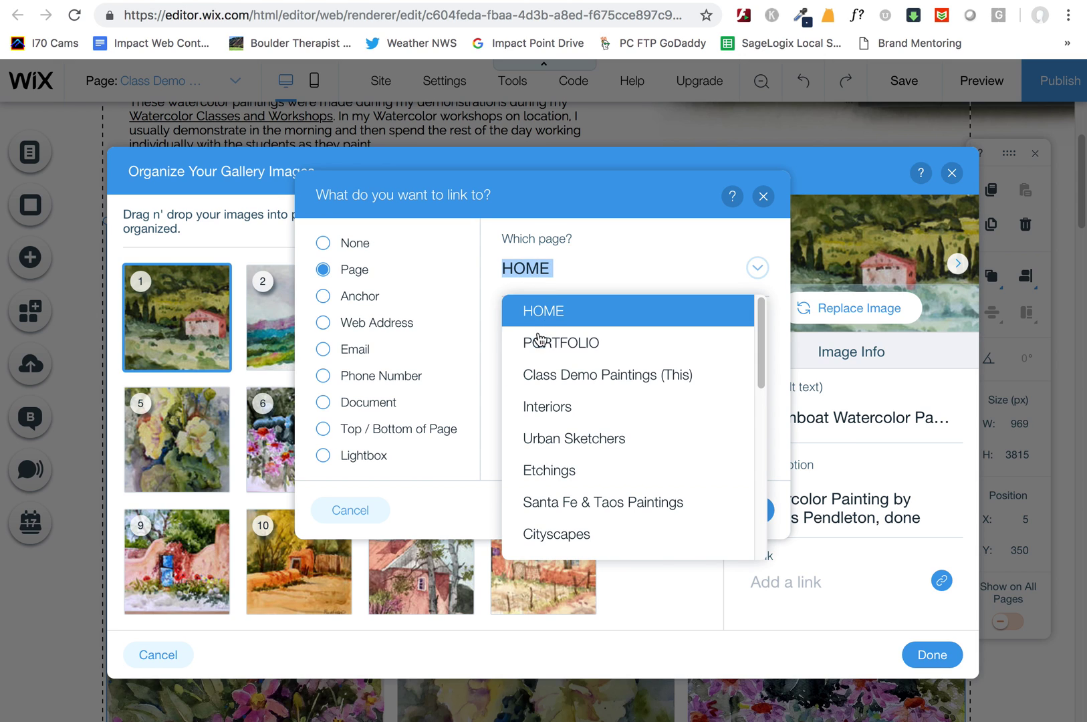
{"action": "scroll", "coordinate": [565, 534], "scroll_direction": "down", "scroll_amount": 5}
{"action": "scroll", "coordinate": [566, 531], "scroll_direction": "down", "scroll_amount": 2}
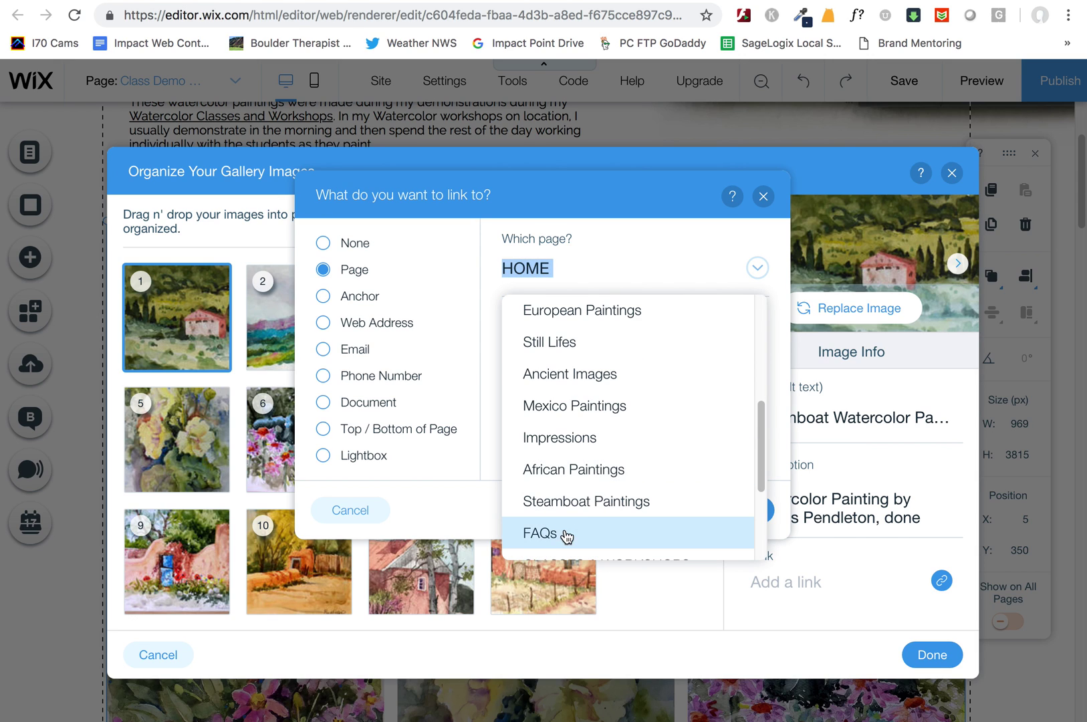
{"action": "left_click_drag", "start_coordinate": [760, 471], "coordinate": [744, 528]}
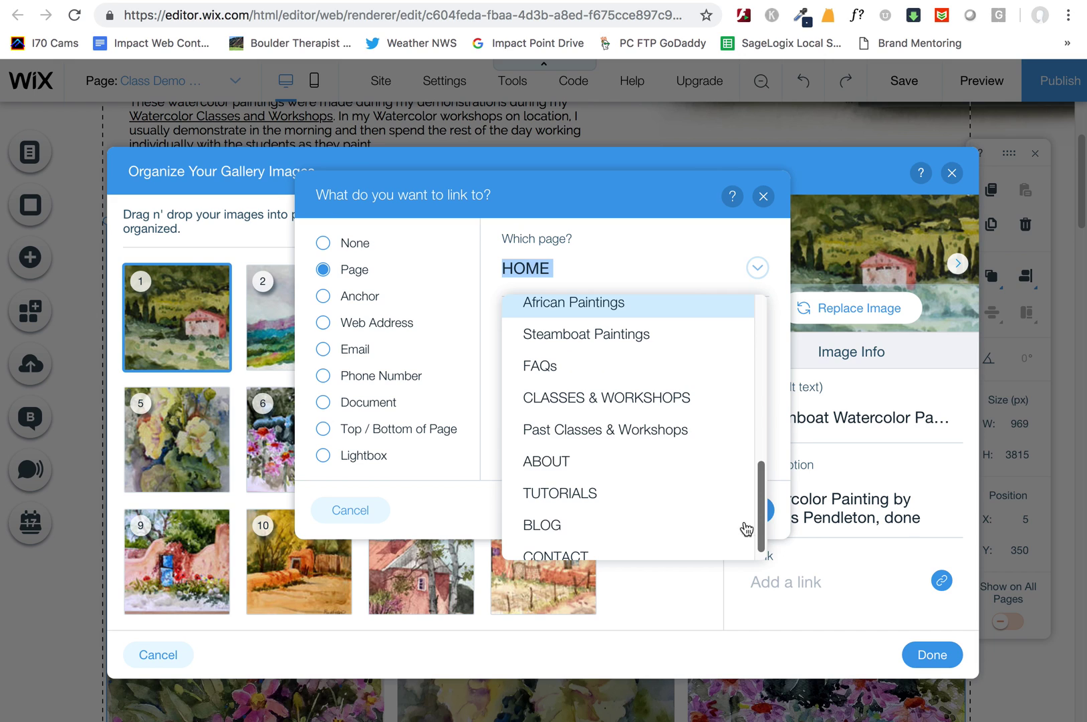
{"action": "left_click", "coordinate": [599, 397]}
{"action": "left_click", "coordinate": [762, 511]}
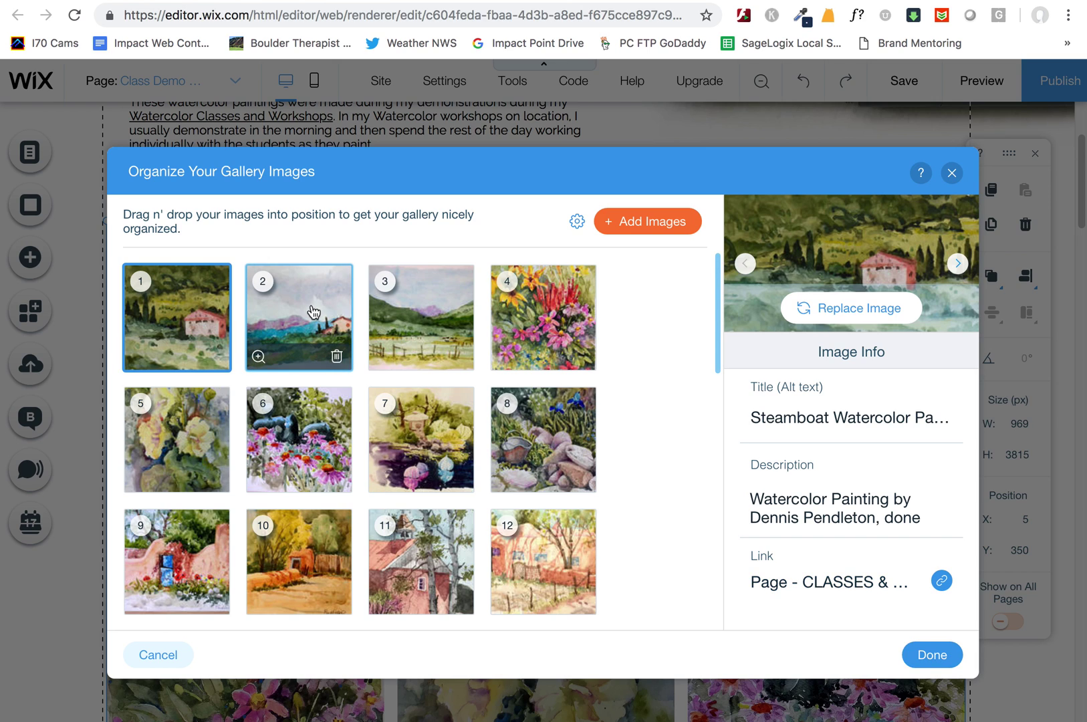
Step: Check the links on the second, Taos and fourth gallery images, then bring up the Add Images library
{"action": "left_click", "coordinate": [312, 311]}
{"action": "left_click", "coordinate": [431, 312]}
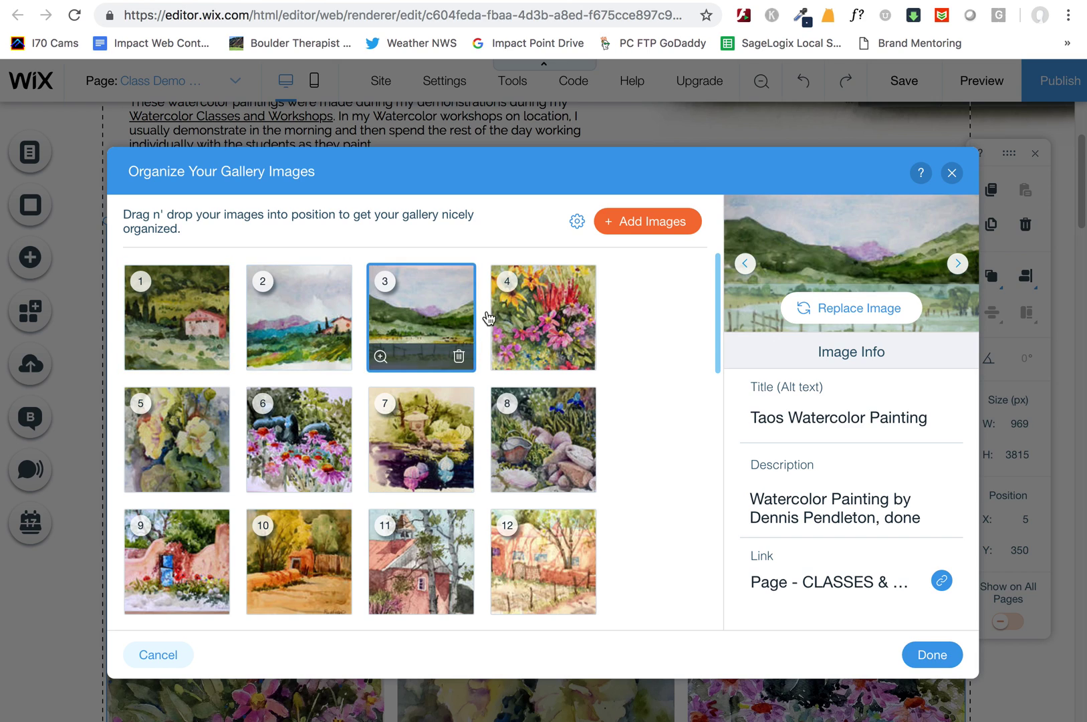
{"action": "left_click", "coordinate": [526, 314]}
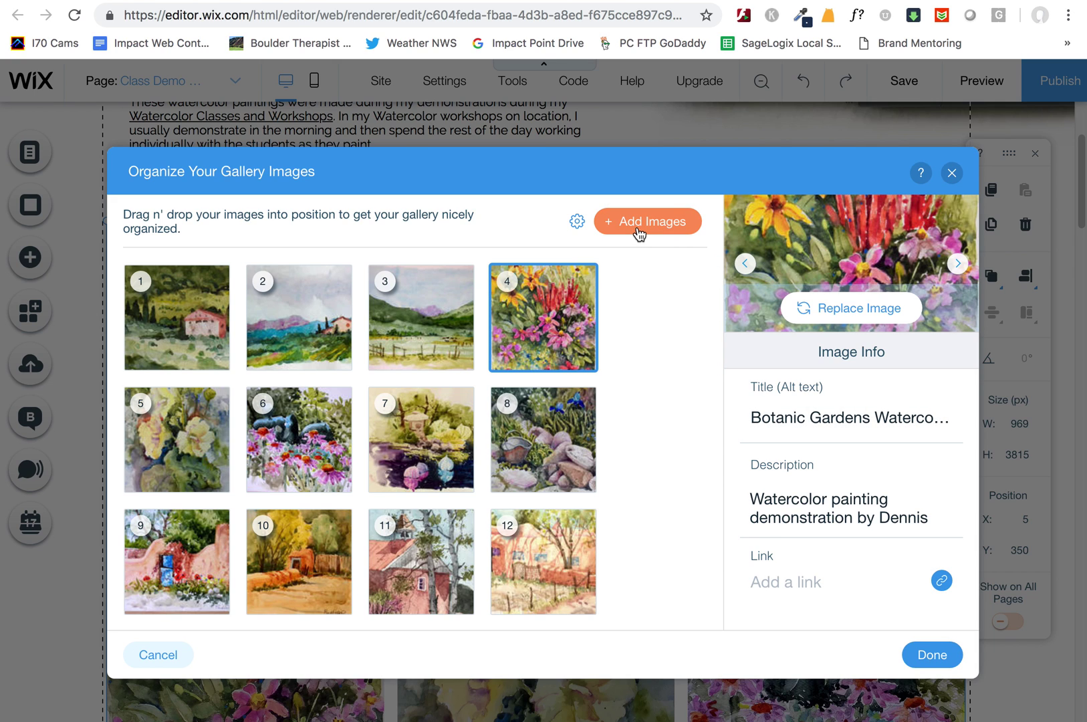
{"action": "left_click", "coordinate": [639, 233]}
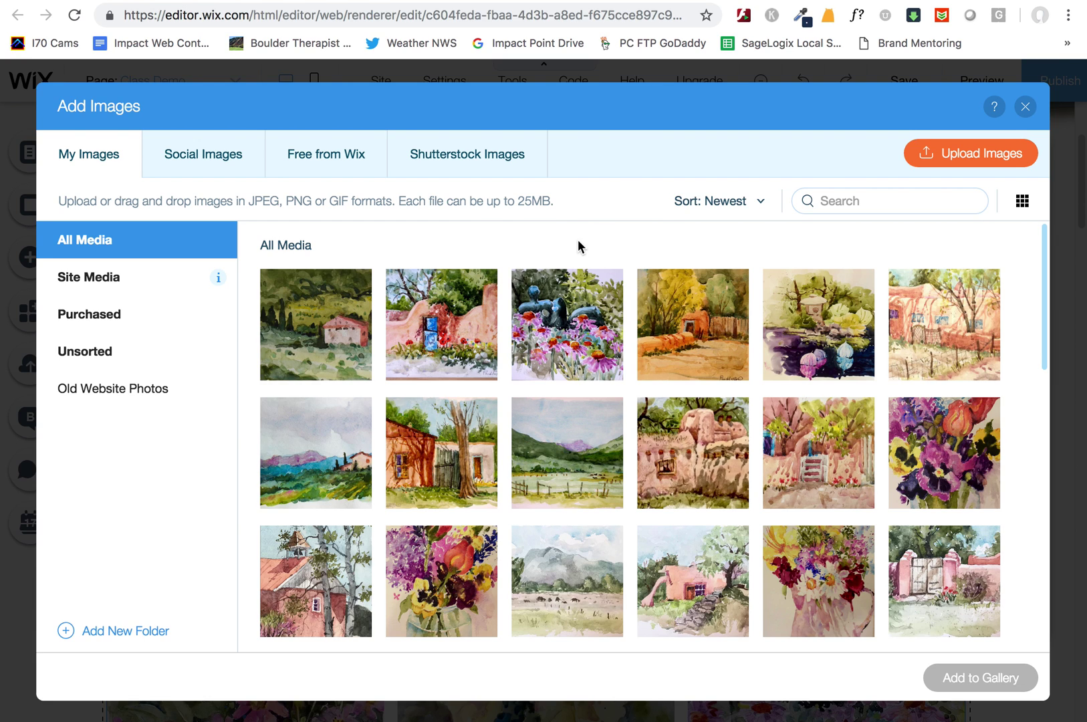
Step: Choose to upload new paintings from the computer's Demo Paintings folder
{"action": "left_click", "coordinate": [977, 160]}
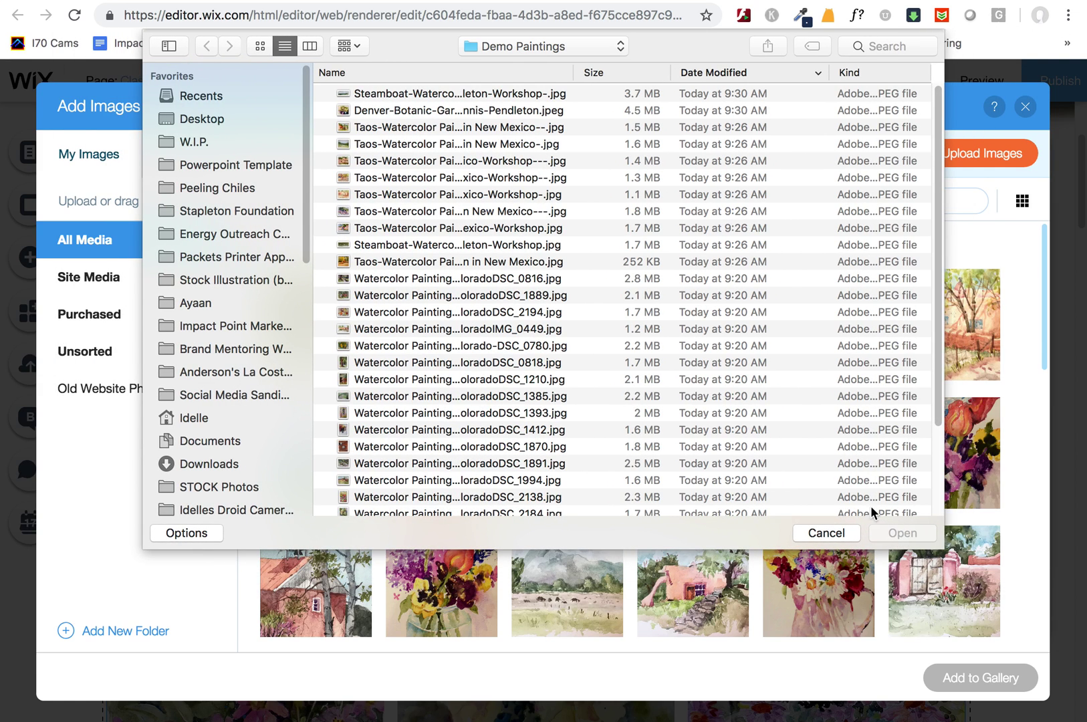
Step: Select the Steamboat workshop JPG, then cancel the file picker without uploading
{"action": "left_click", "coordinate": [476, 244]}
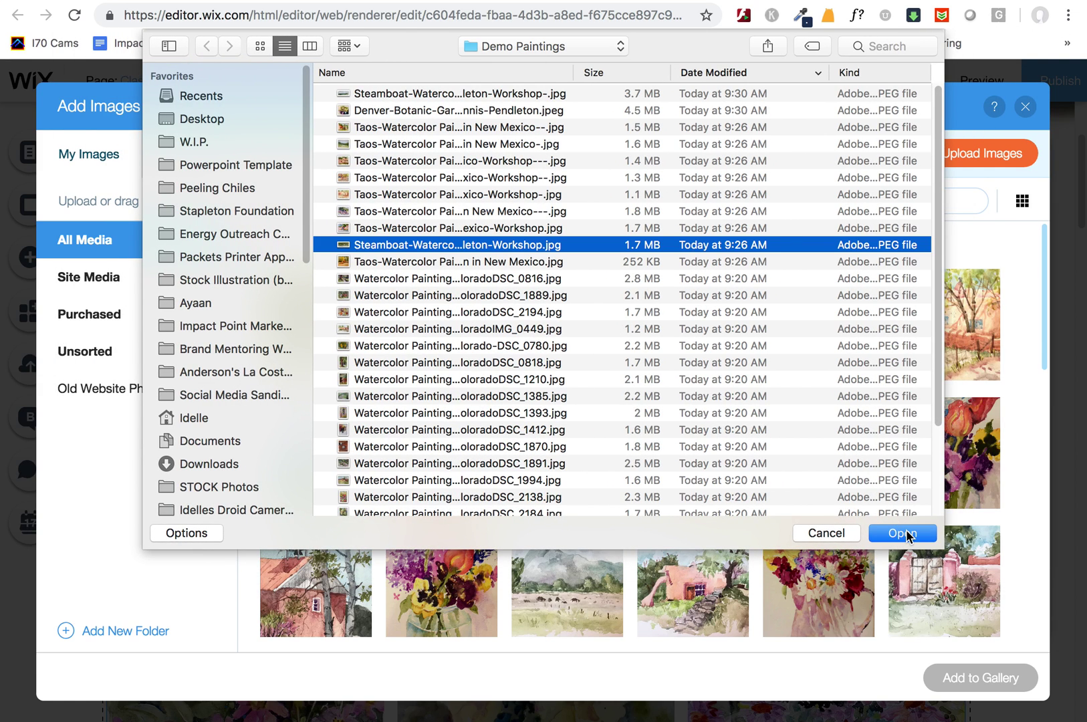
{"action": "left_click", "coordinate": [826, 532]}
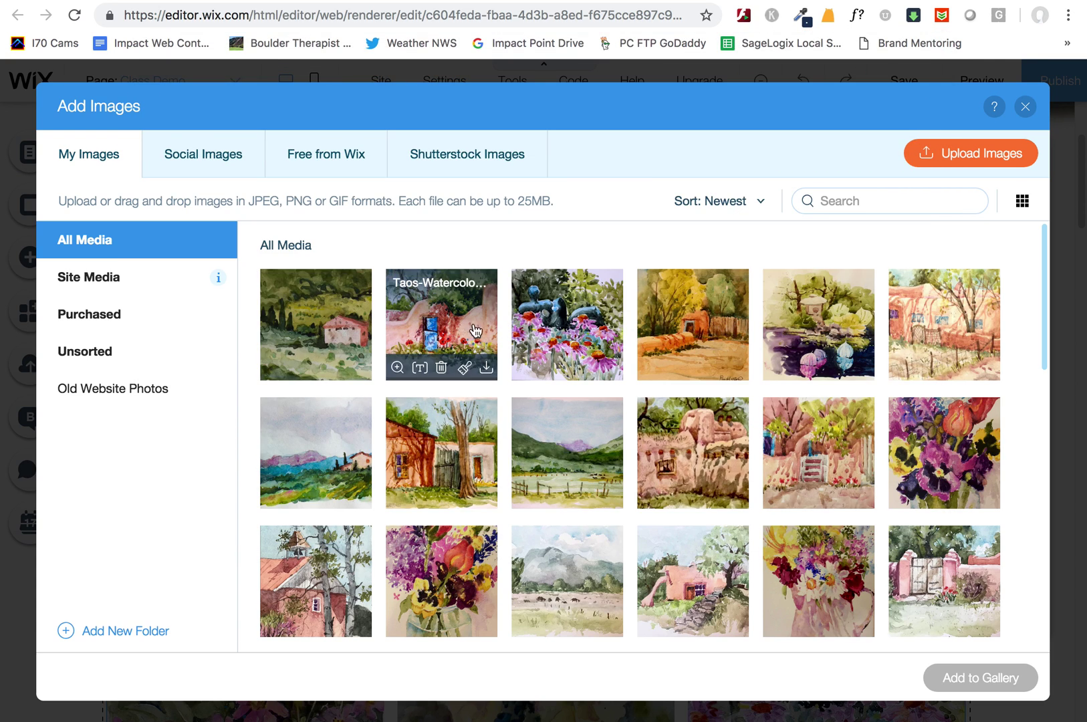
Step: Add the Steamboat painting from My Images to the gallery as its first image
{"action": "left_click", "coordinate": [331, 332]}
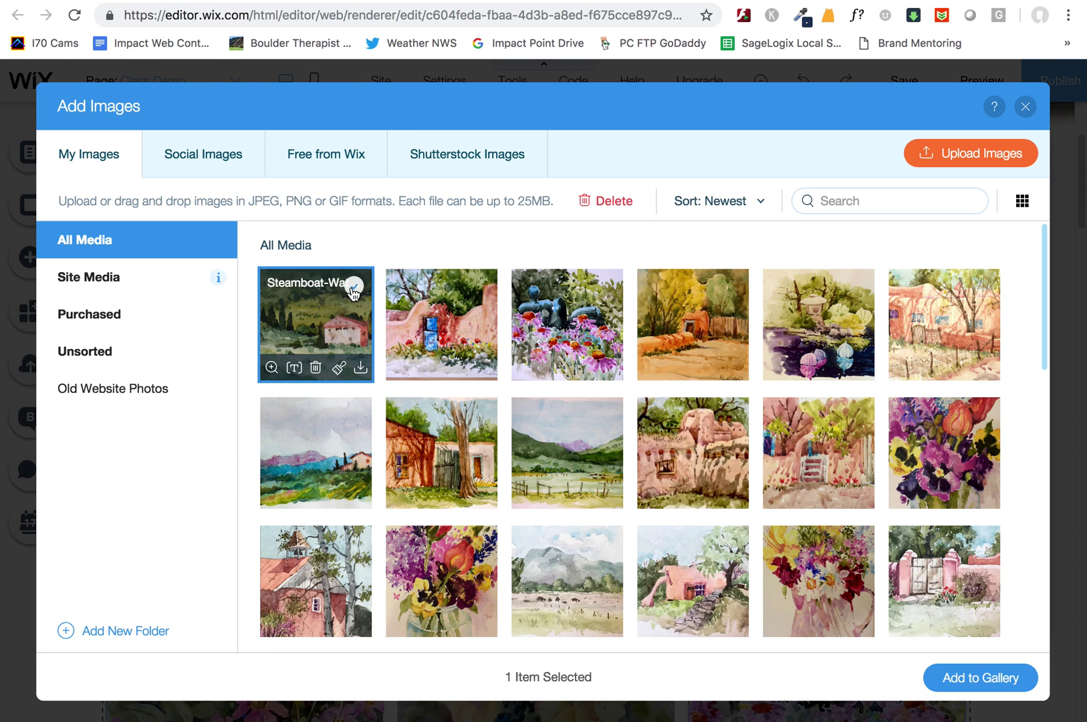
{"action": "left_click", "coordinate": [975, 678]}
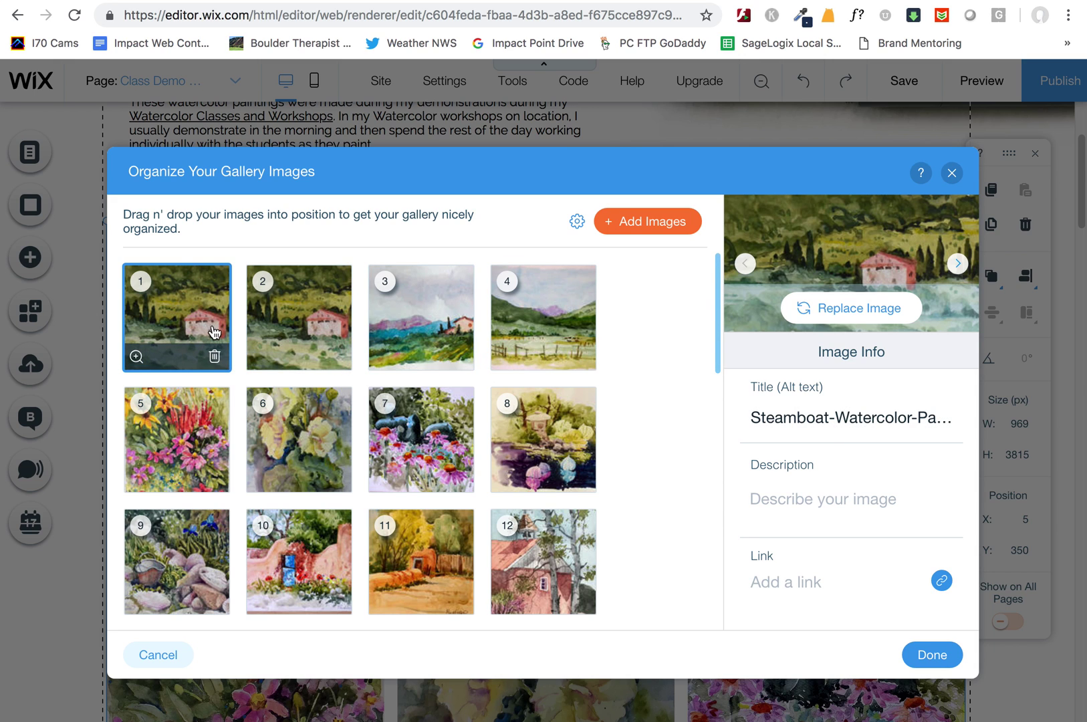
Step: Reposition the new Steamboat image, delete the duplicate Steamboat copy, and reopen the media library
{"action": "left_click_drag", "start_coordinate": [214, 332], "coordinate": [268, 339]}
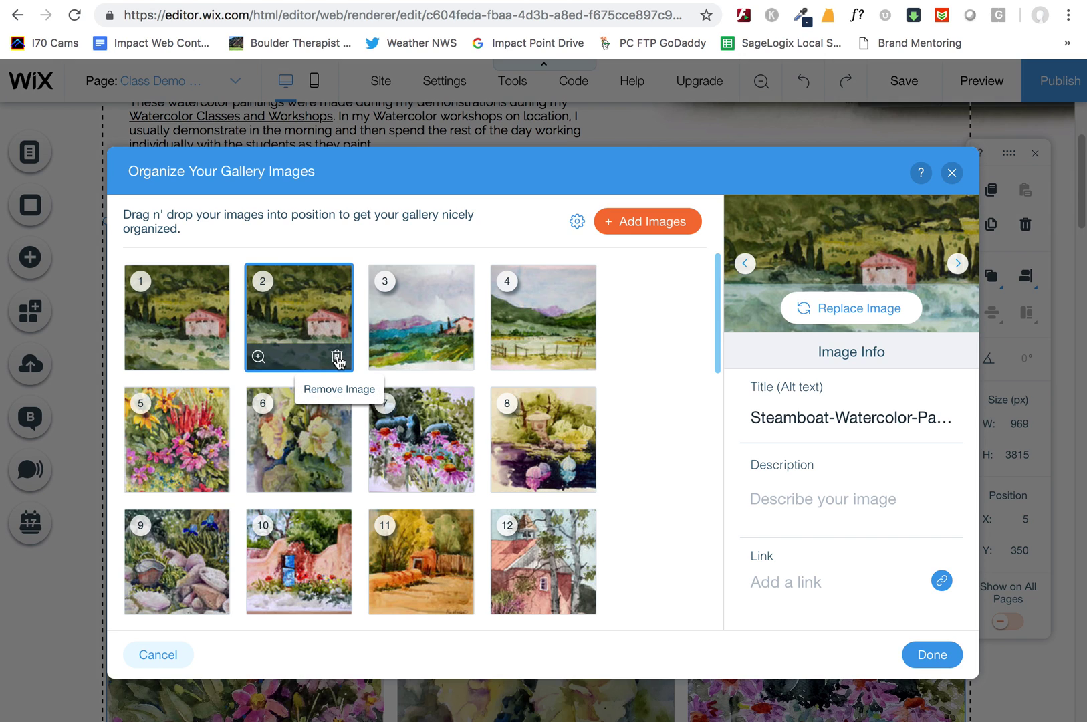
{"action": "left_click", "coordinate": [337, 359]}
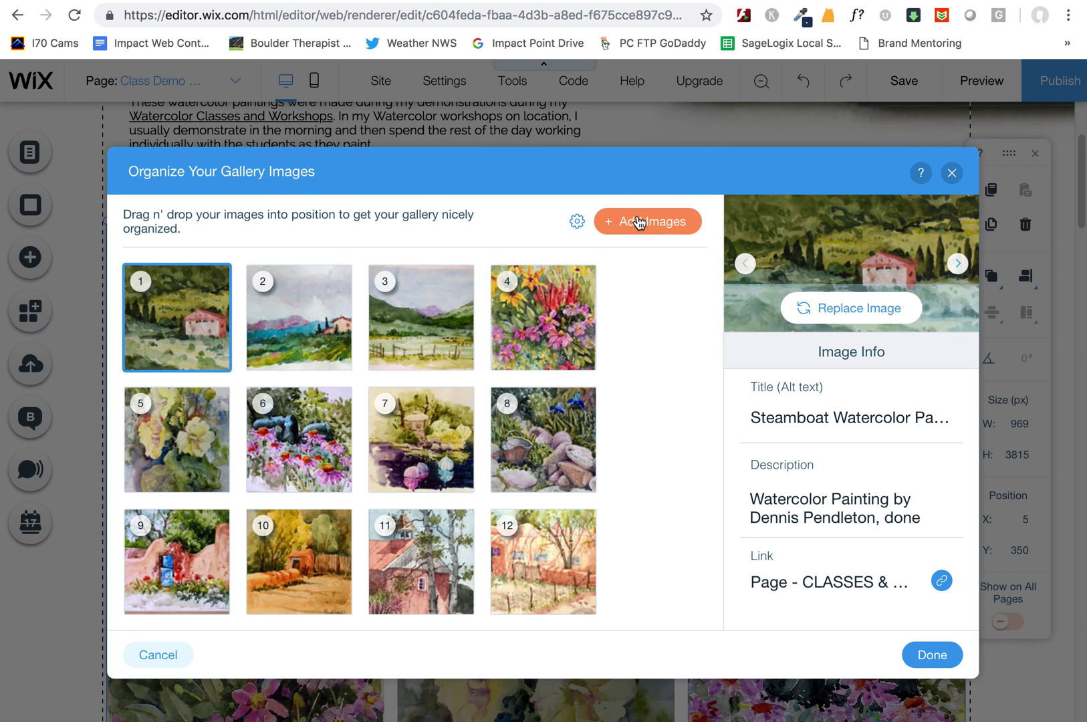
{"action": "left_click", "coordinate": [639, 222]}
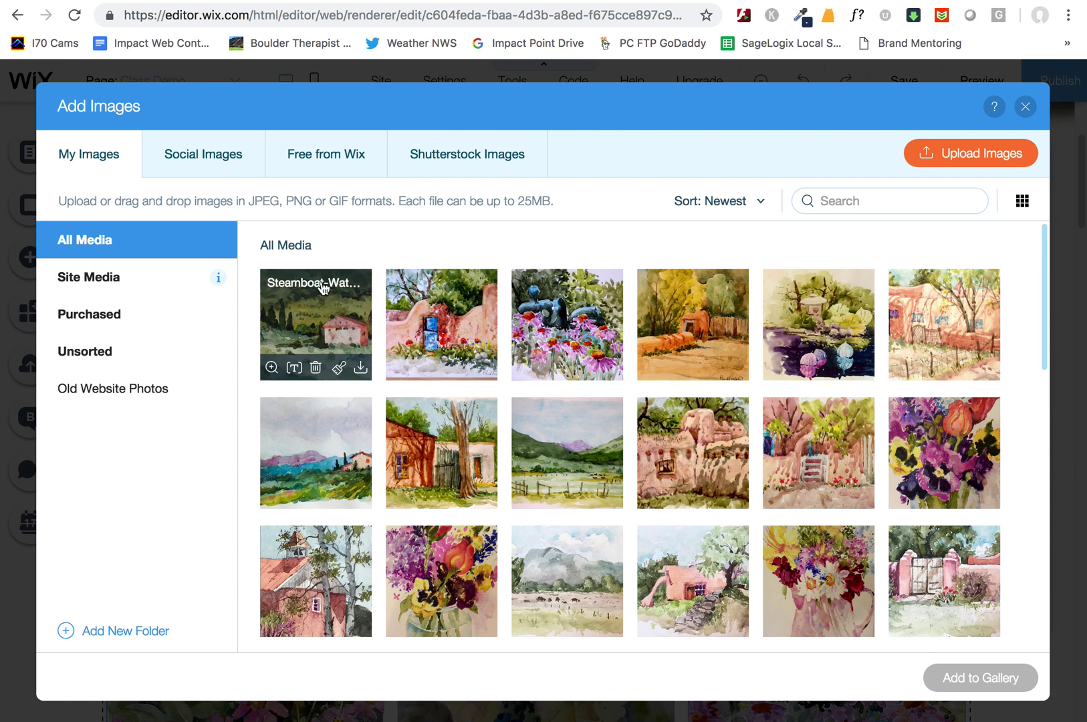
{"action": "left_click", "coordinate": [316, 368]}
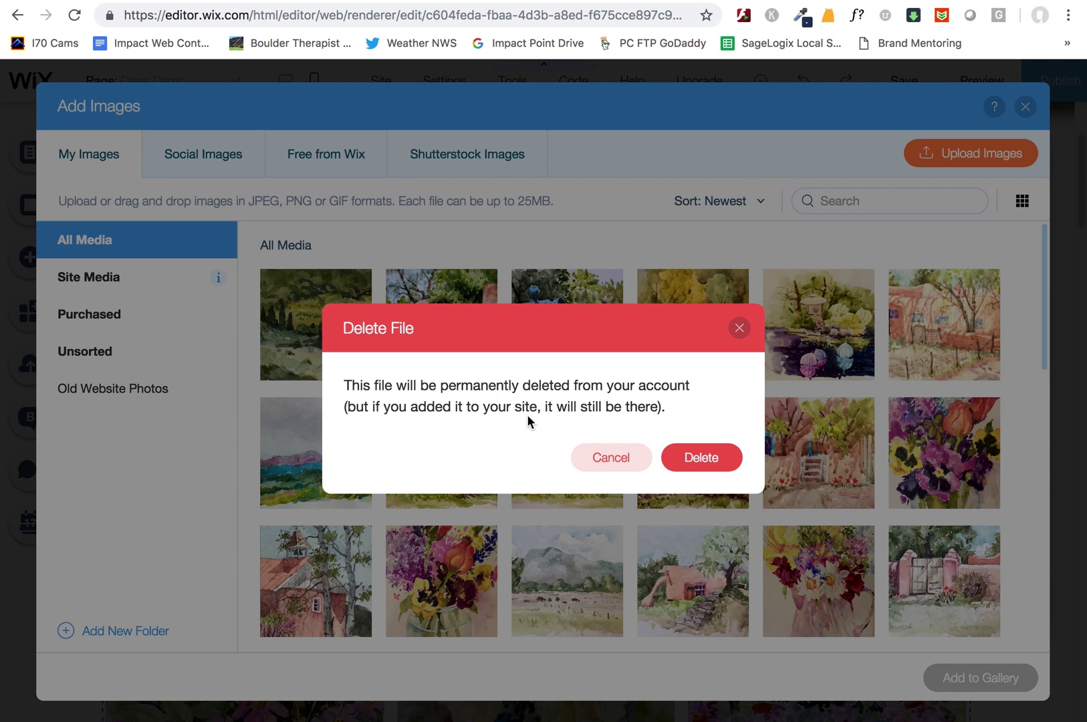
{"action": "left_click", "coordinate": [603, 461]}
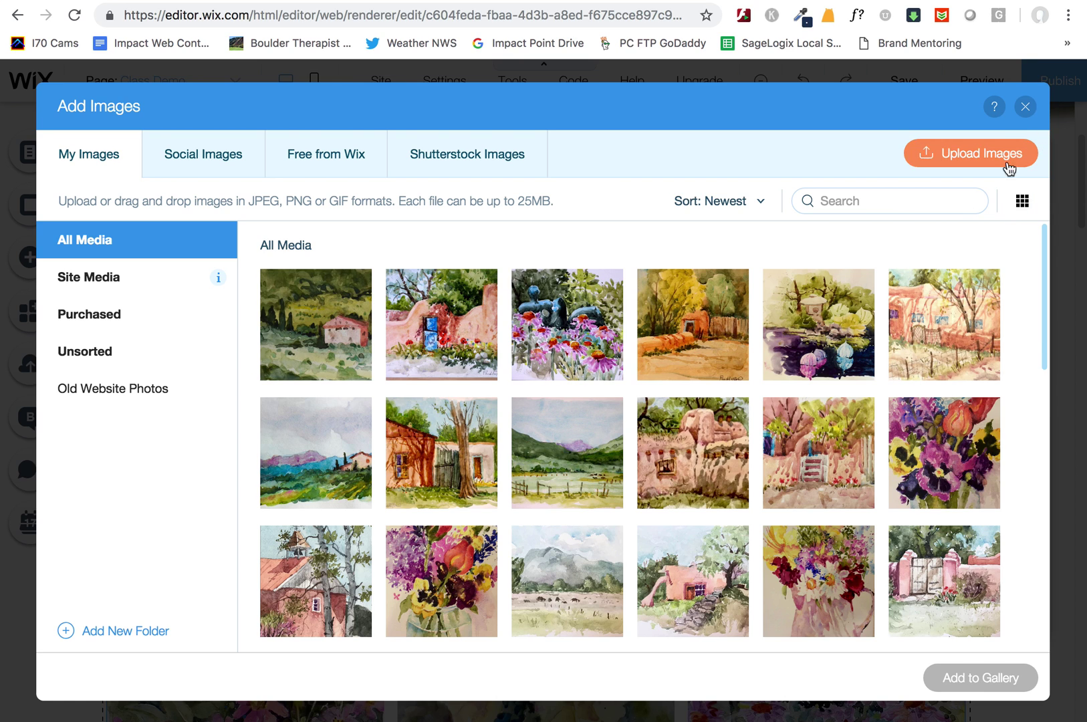
{"action": "left_click", "coordinate": [1026, 108]}
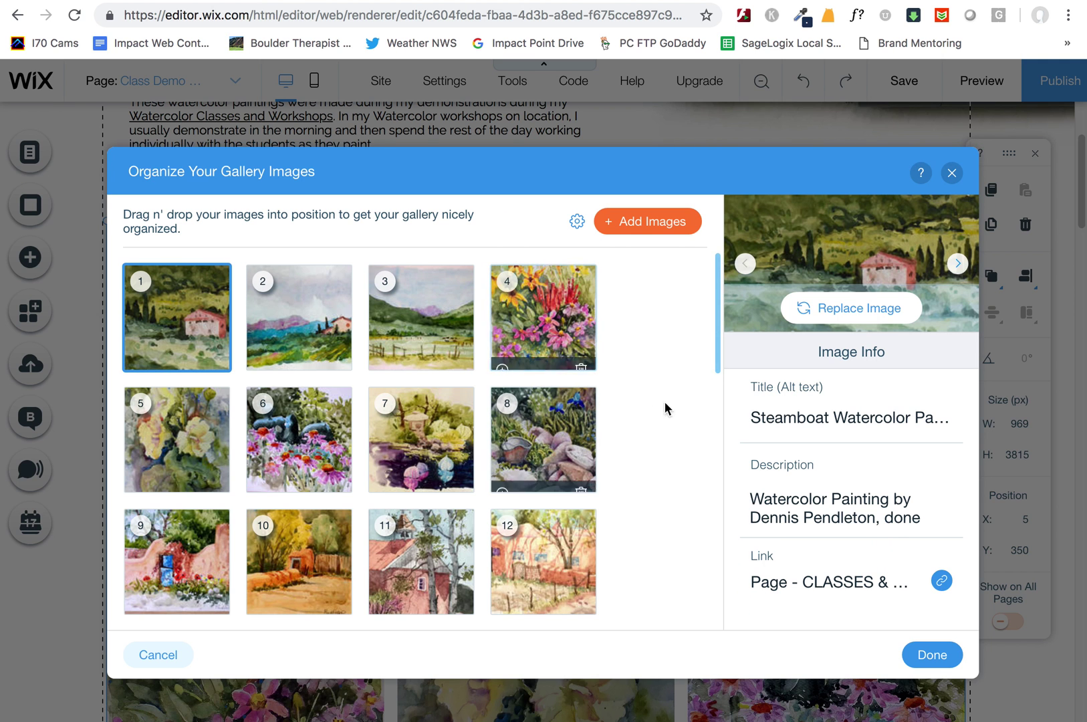
Step: Close the gallery organizer, publish the site, and view the live dennispendletonstudio.com home page
{"action": "left_click", "coordinate": [934, 657]}
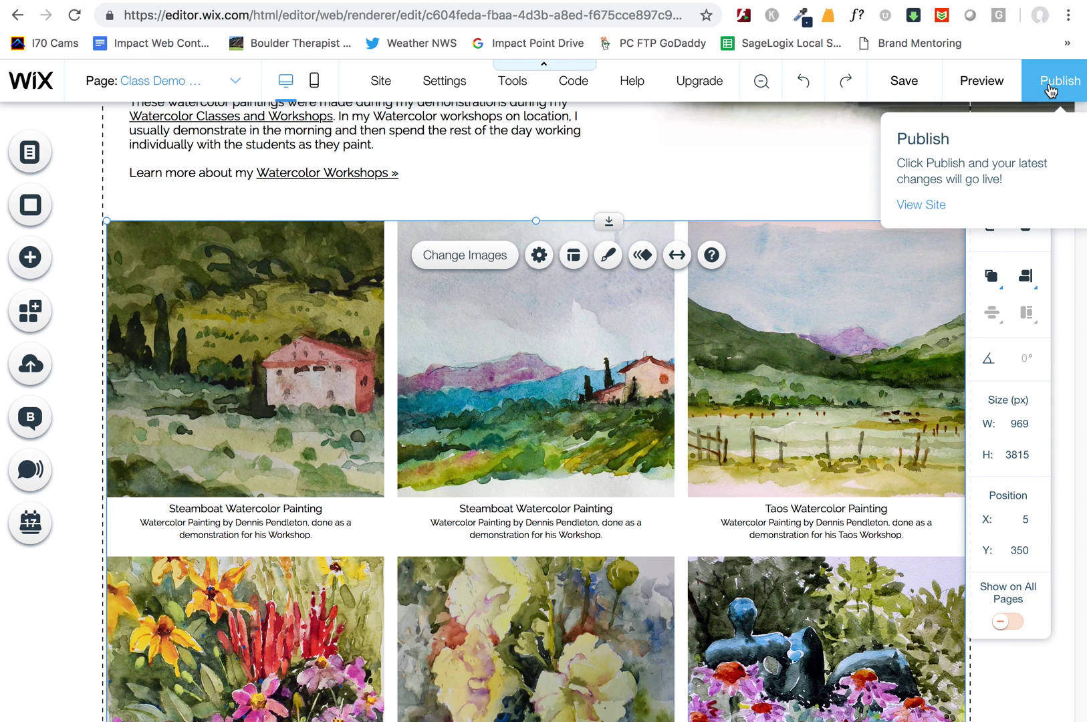
{"action": "left_click", "coordinate": [1049, 88]}
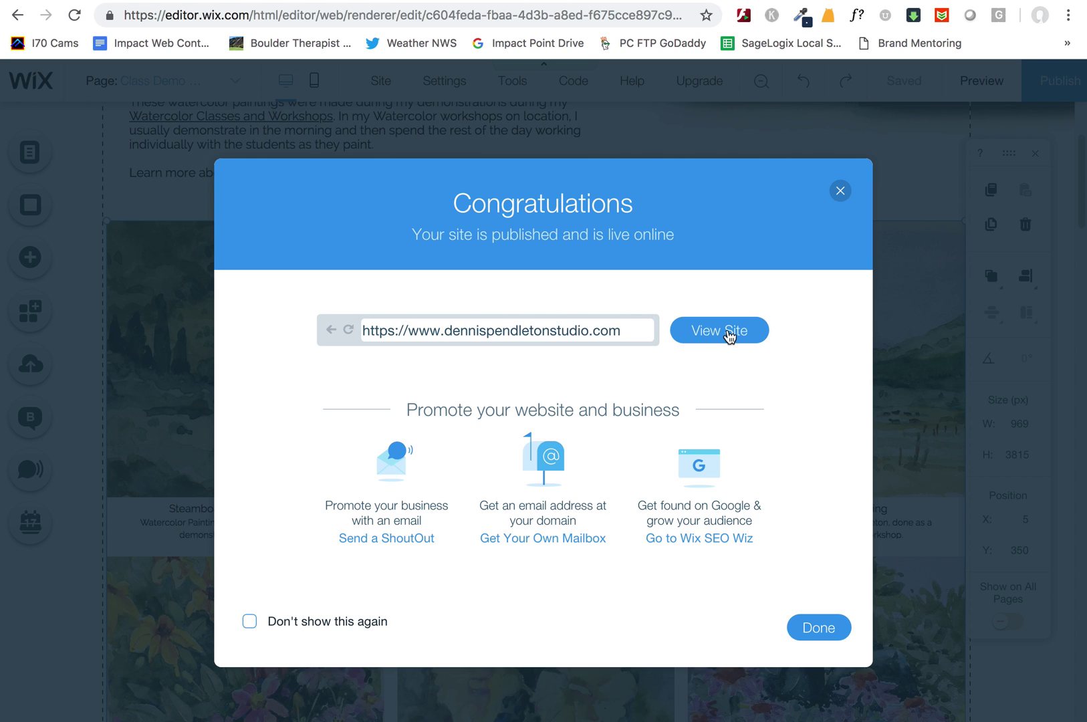
{"action": "left_click", "coordinate": [728, 336]}
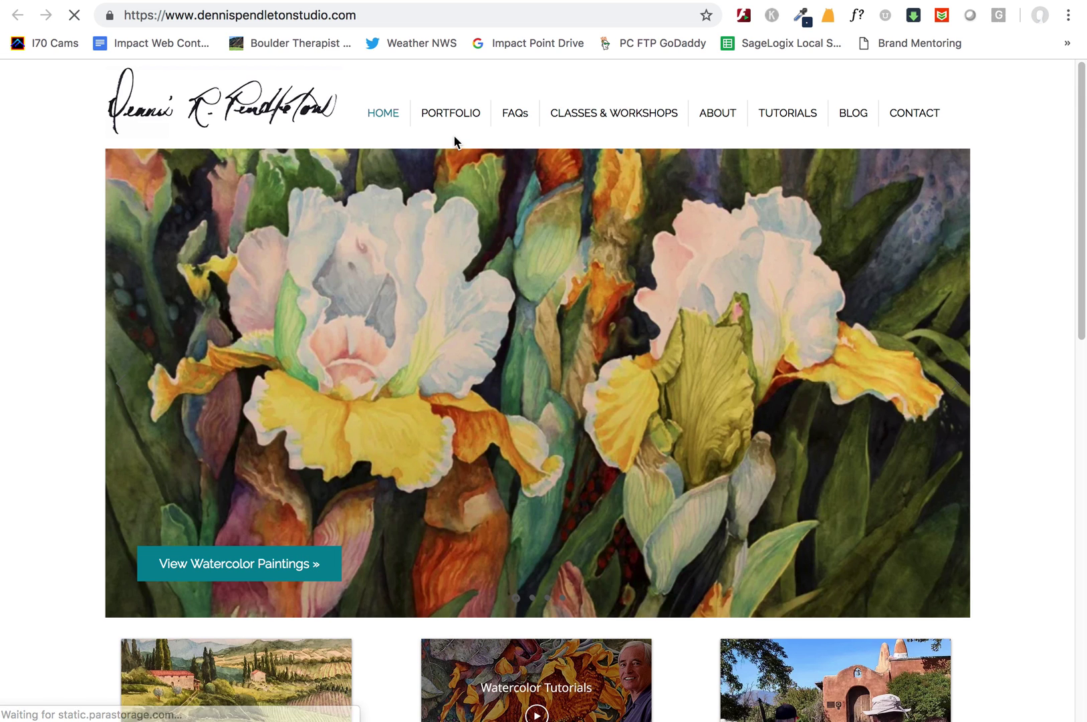
{"action": "mouse_move", "coordinate": [455, 122]}
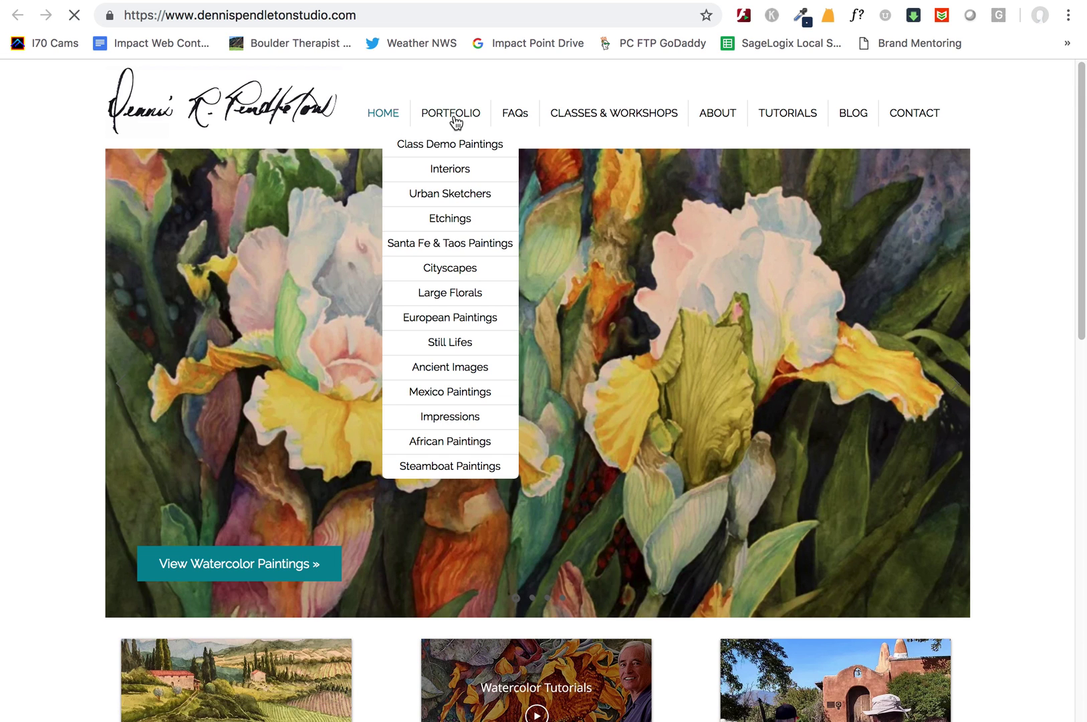